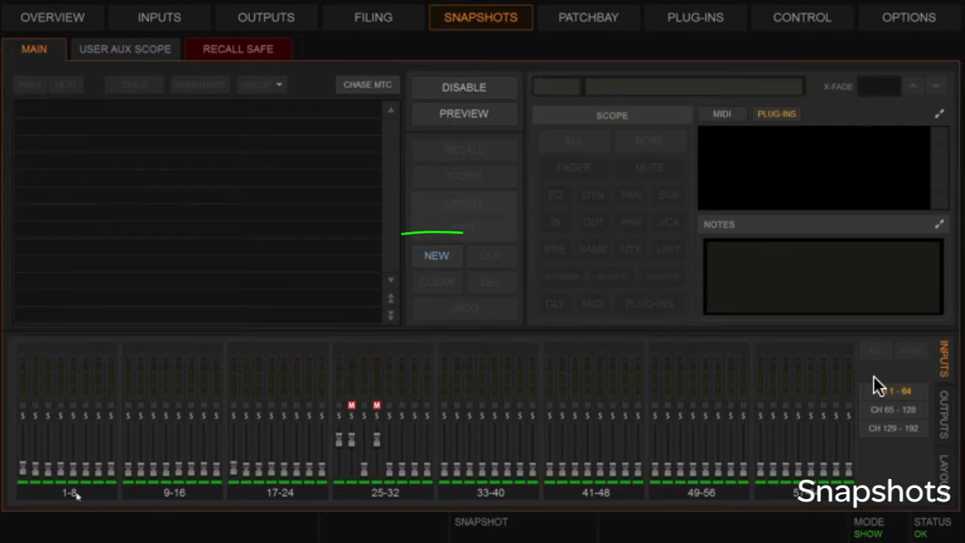
Create a new snapshot and clear all of its data type and input channel scopes.
click(436, 255)
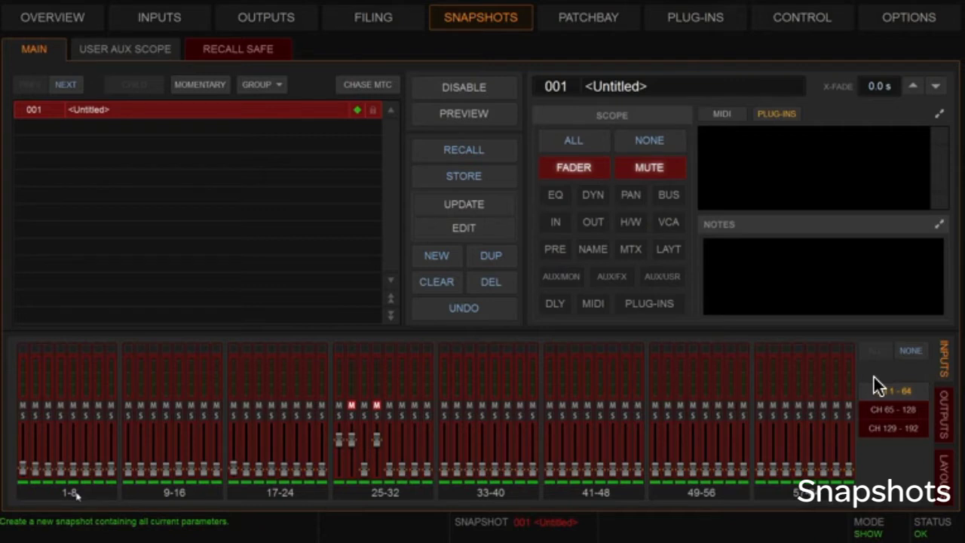
click(556, 195)
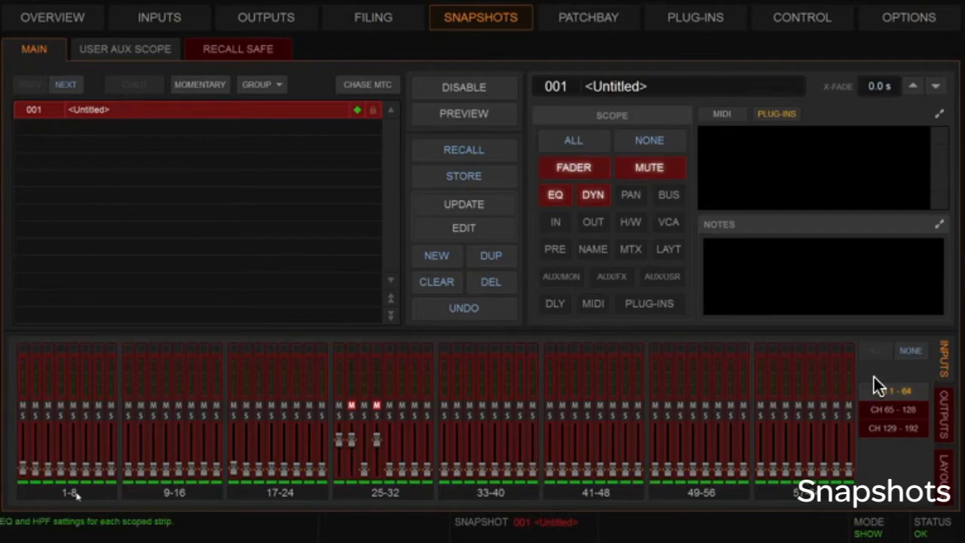
click(649, 141)
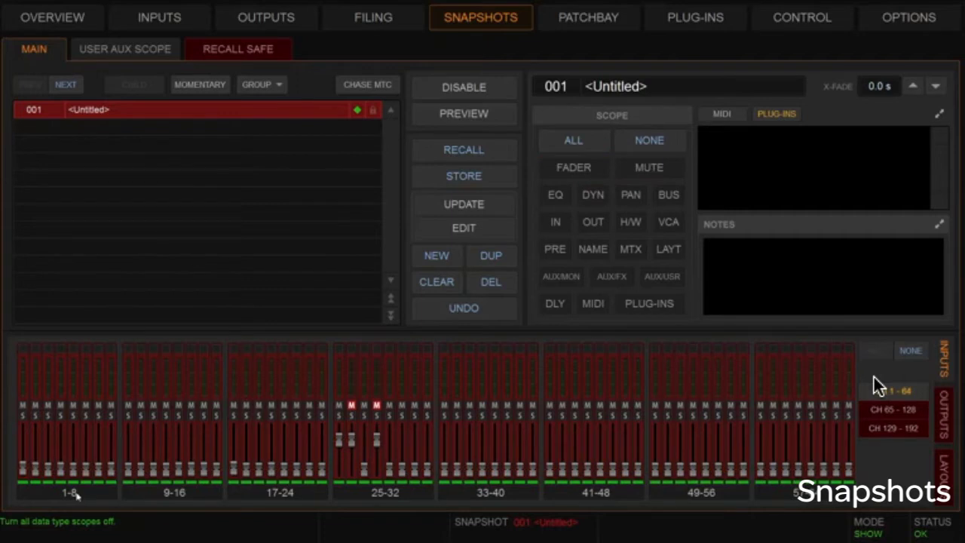
click(911, 351)
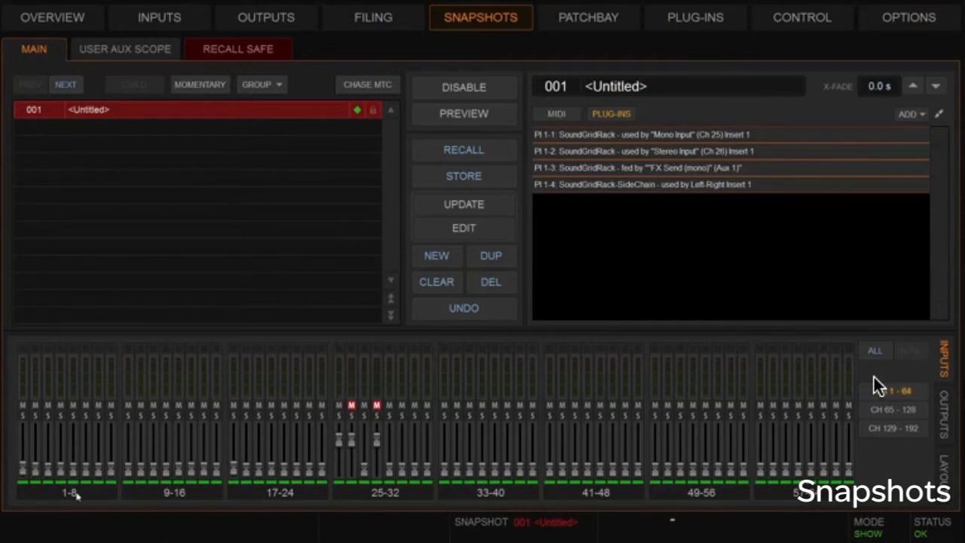
Rename the new snapshot as Song 1 and store the current settings in it.
double_click(89, 110)
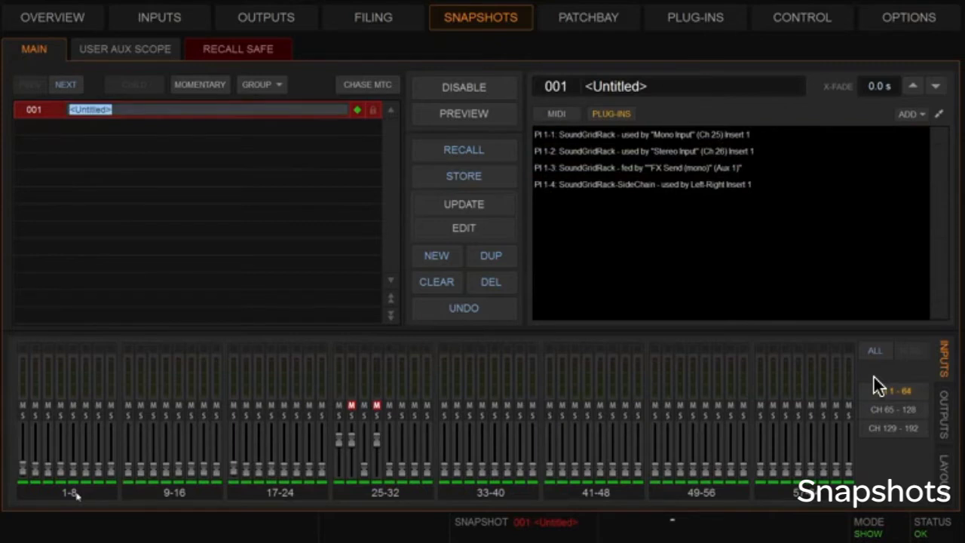
text(Song 1)
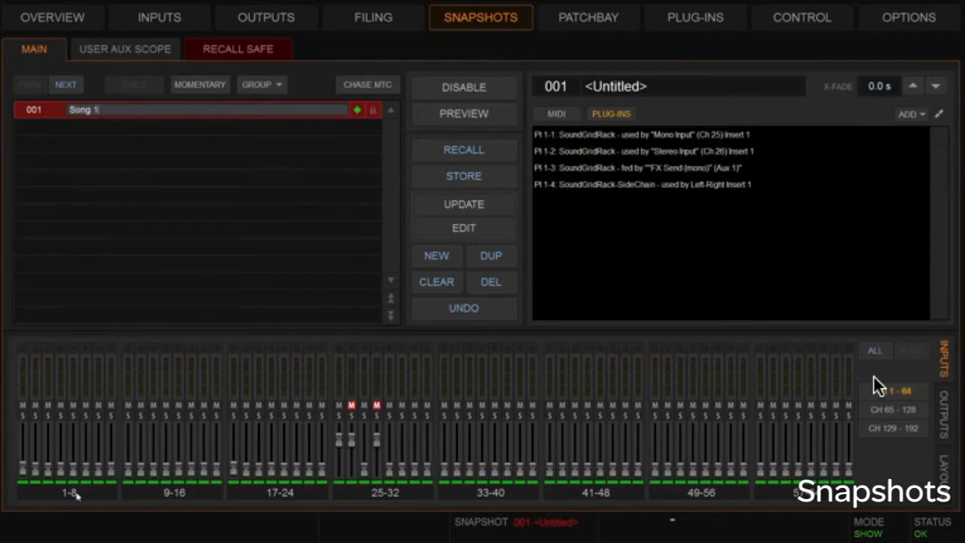
key(Return)
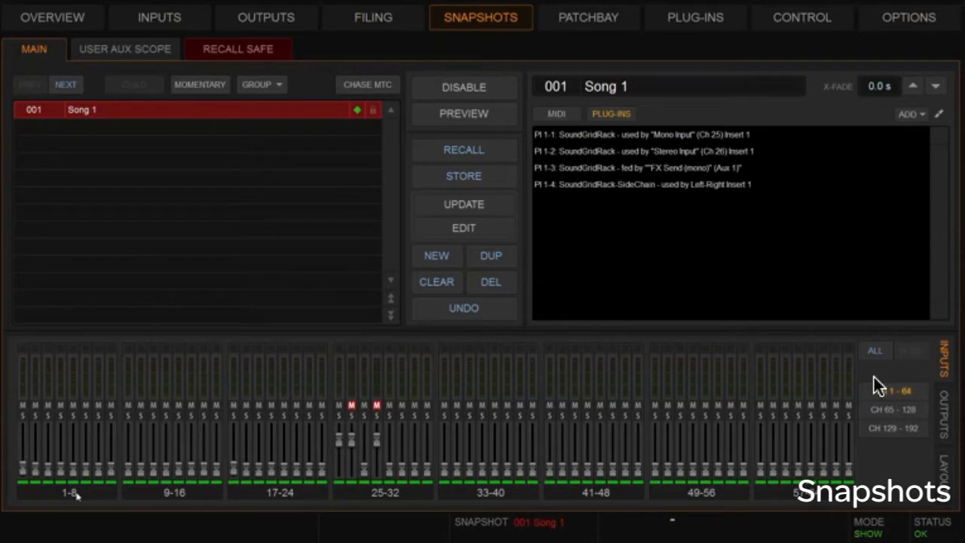
key(ctrl+s)
key(Return)
key(F7)
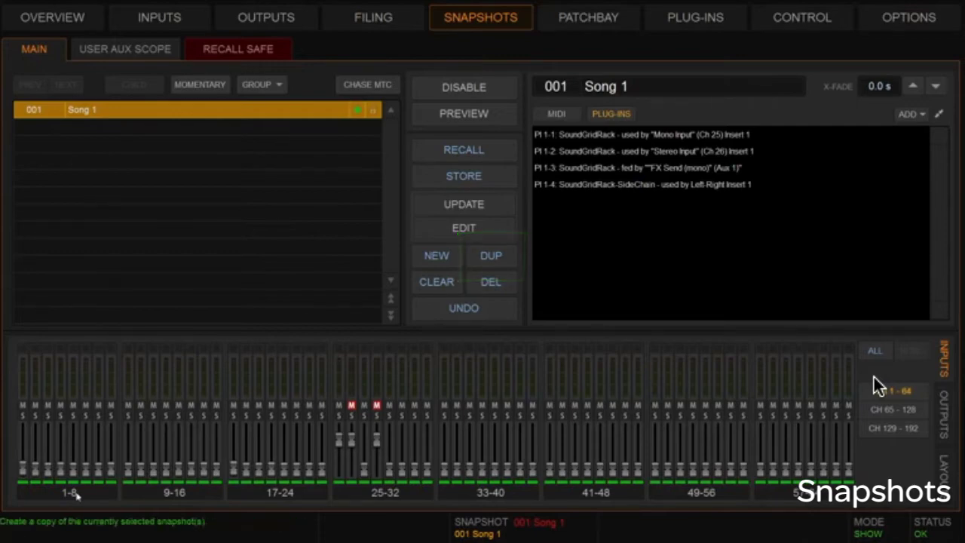
Duplicate the Song 1 snapshot as Song 2 and recall the copy.
click(491, 256)
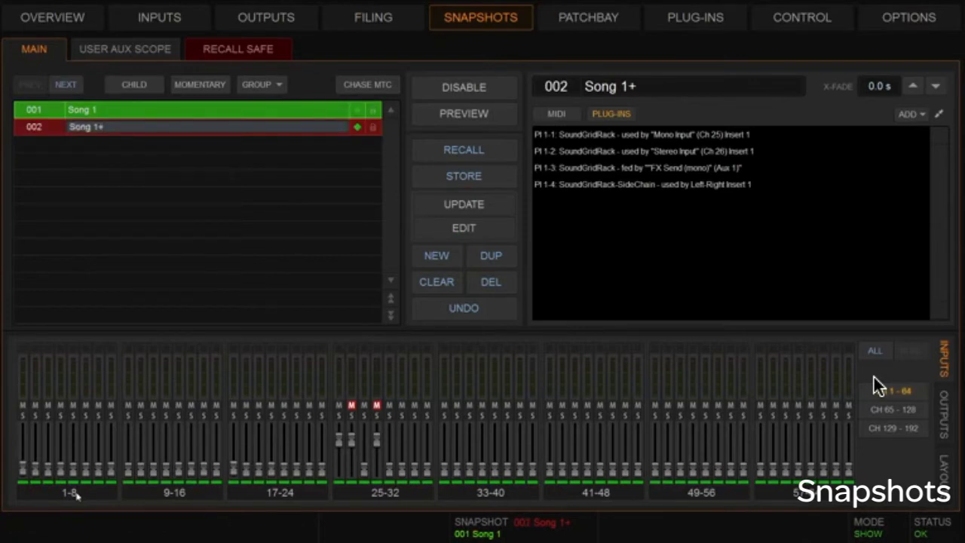
key(BackSpace)
key(BackSpace)
text(2)
key(Return)
click(464, 151)
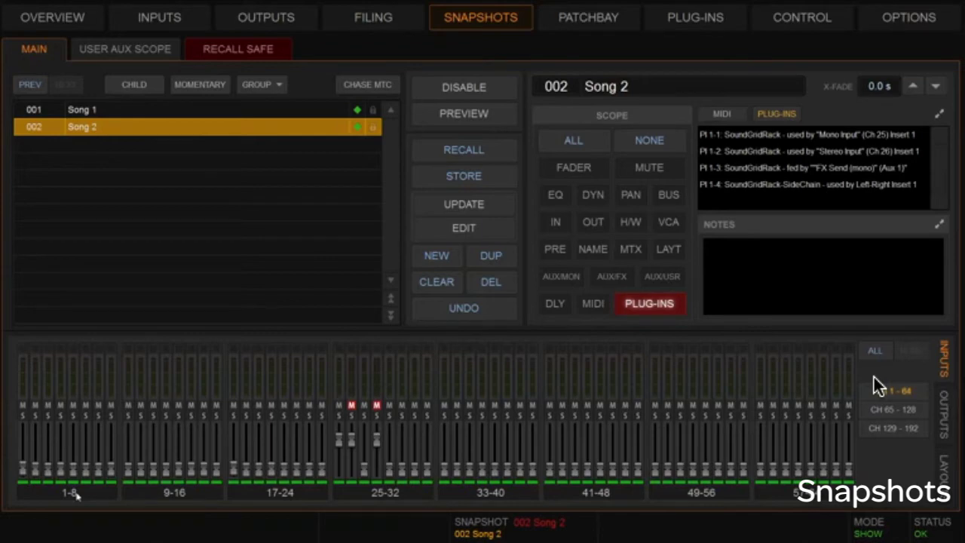
Duplicate the Song 2 snapshot and rename the copy as Song 3.
key(ctrl+d)
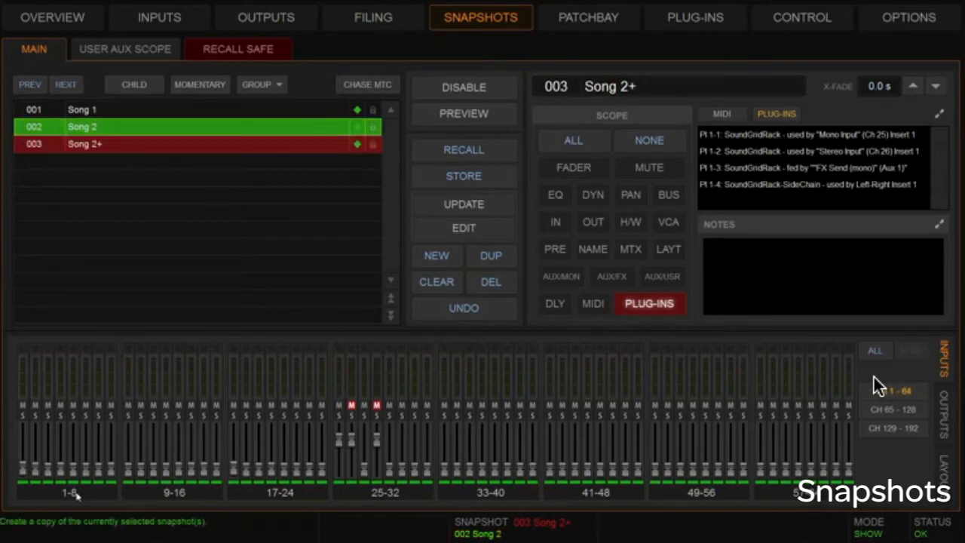
key(F2)
key(End)
key(BackSpace)
key(BackSpace)
text(3)
key(Return)
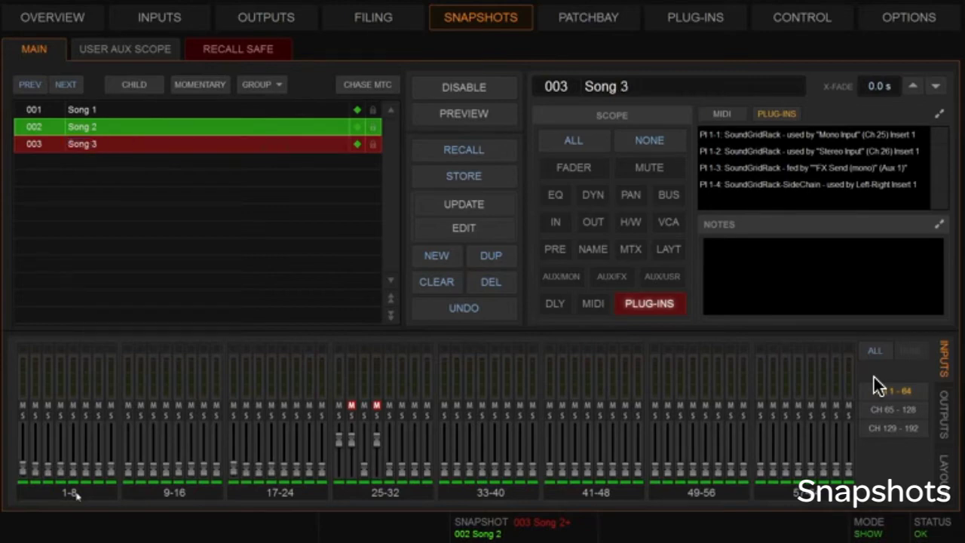
Duplicate the Song 3 snapshot and rename the copy as Song 4.
key(ctrl+d)
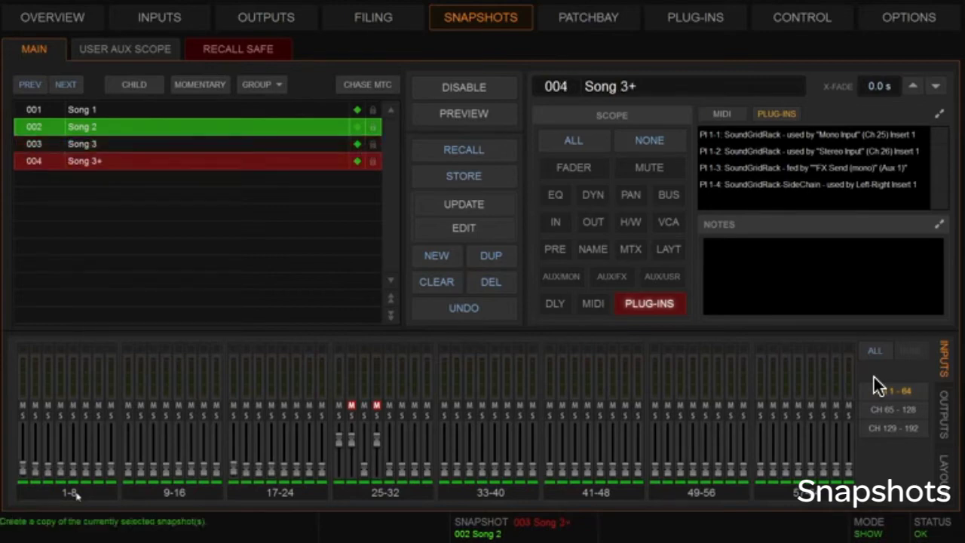
key(F2)
key(End)
key(BackSpace)
key(BackSpace)
text(4)
key(Return)
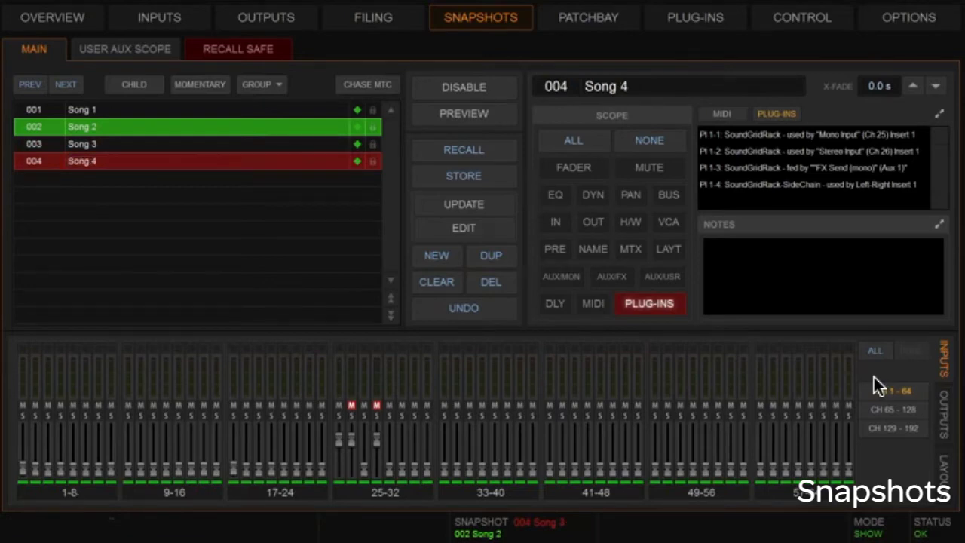
Recall Song 1, and step through the snapshots down to Song 4 and back up to Song 1.
click(82, 110)
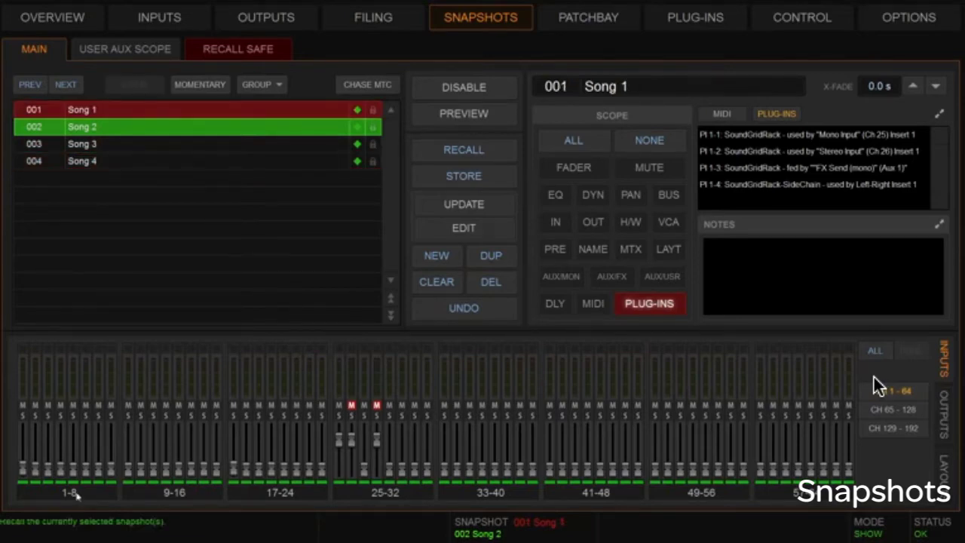
click(464, 150)
key(Down)
key(Down)
key(Down)
key(Up)
key(Up)
key(Up)
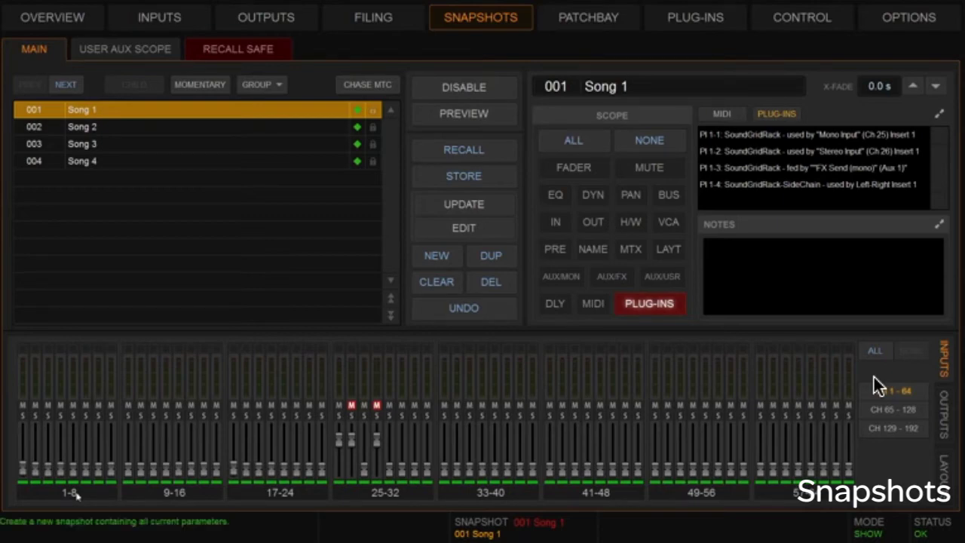
Add a new snapshot as a top-level entry below Song 4 and name it Event.
click(437, 257)
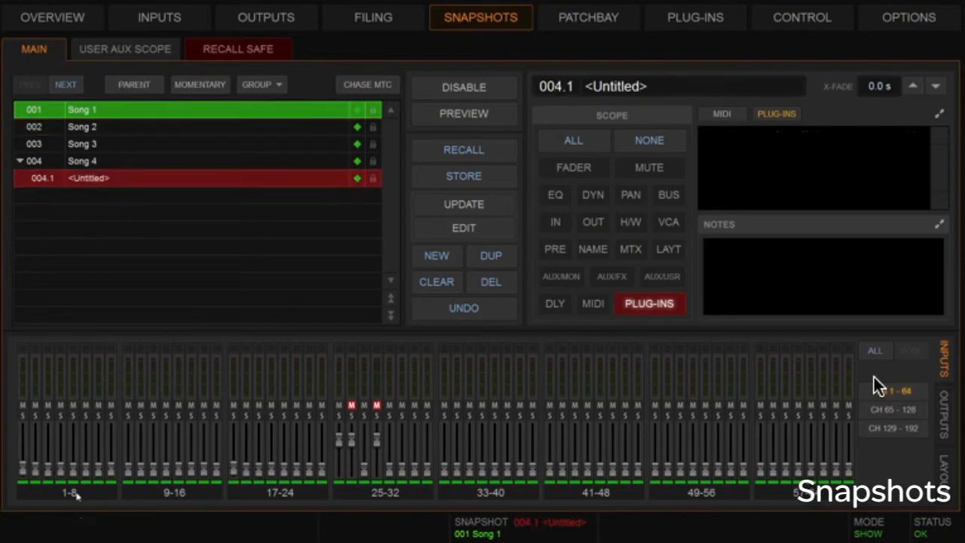
double_click(89, 178)
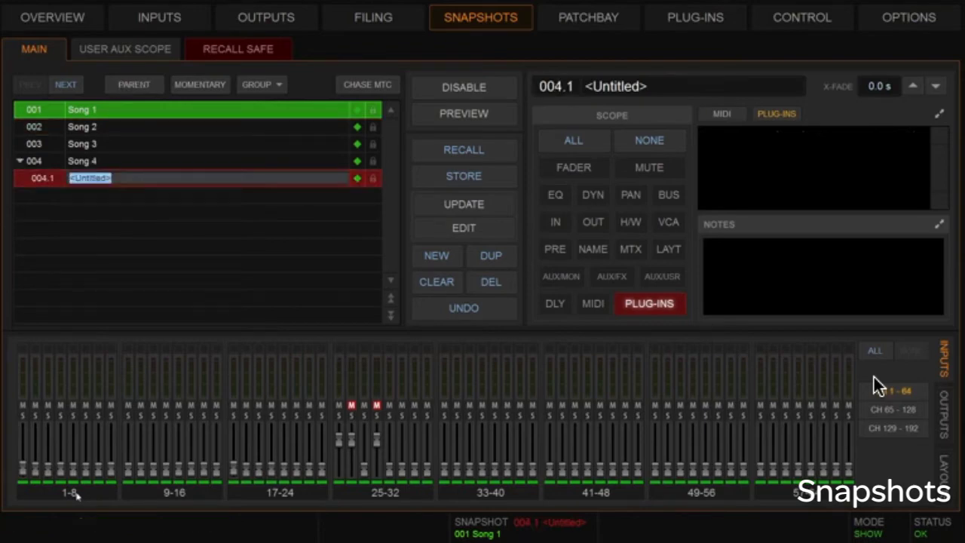
key(Escape)
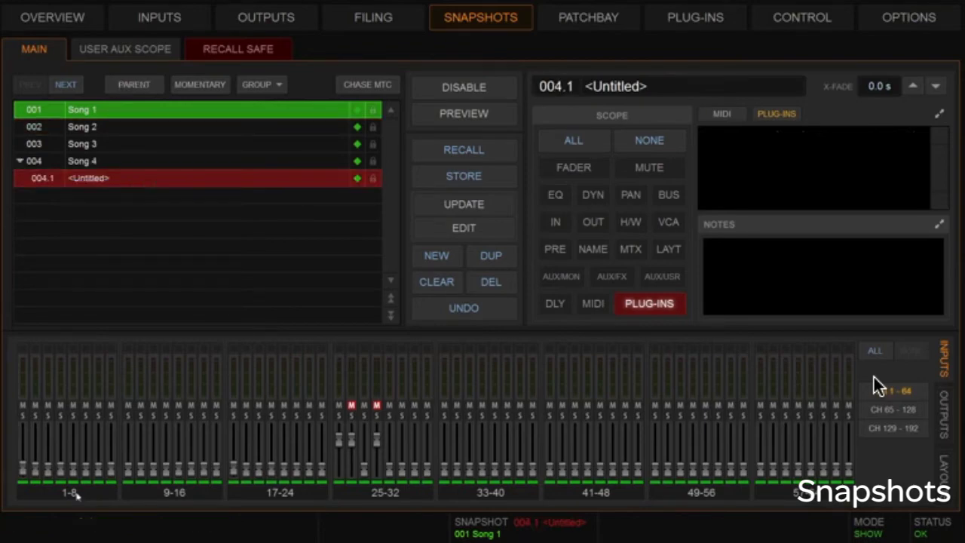
drag(89, 179, 89, 157)
double_click(89, 179)
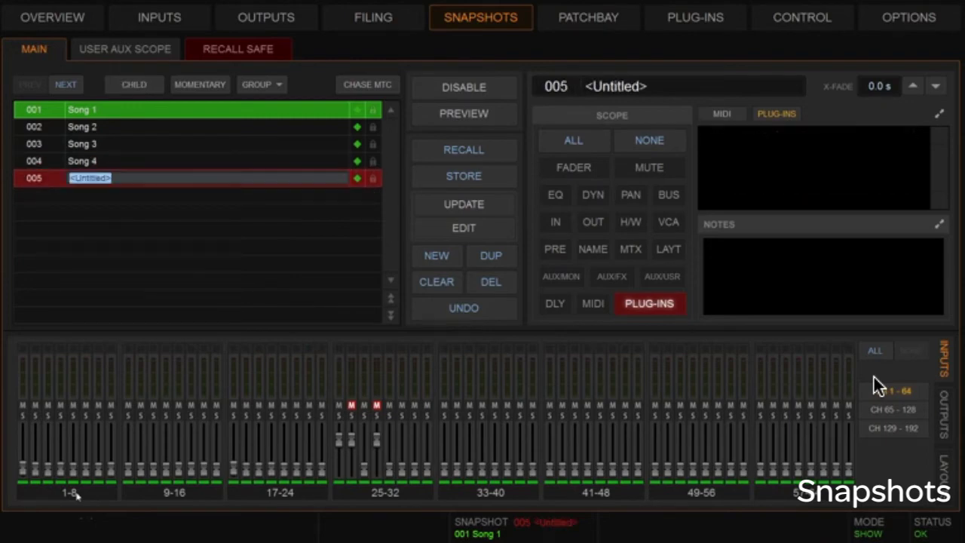
text(Event)
key(Return)
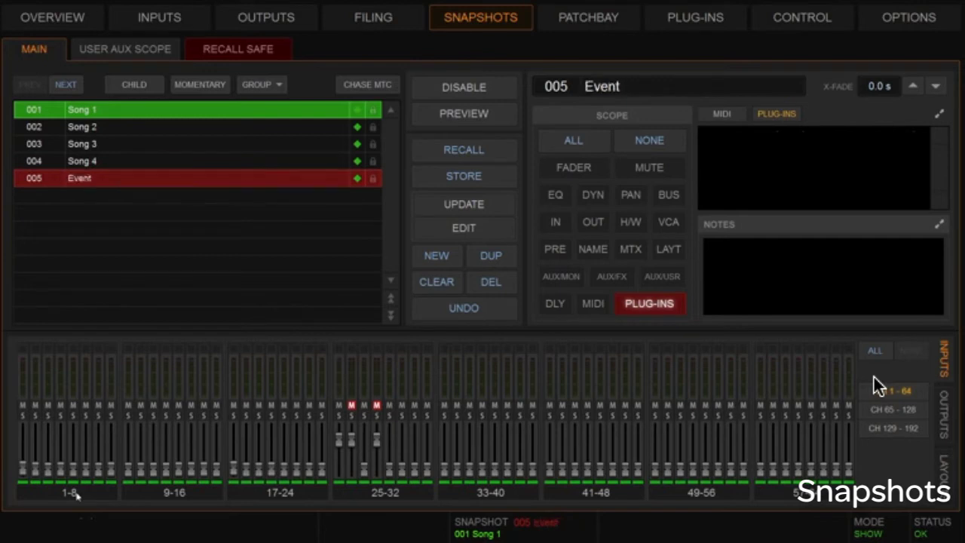
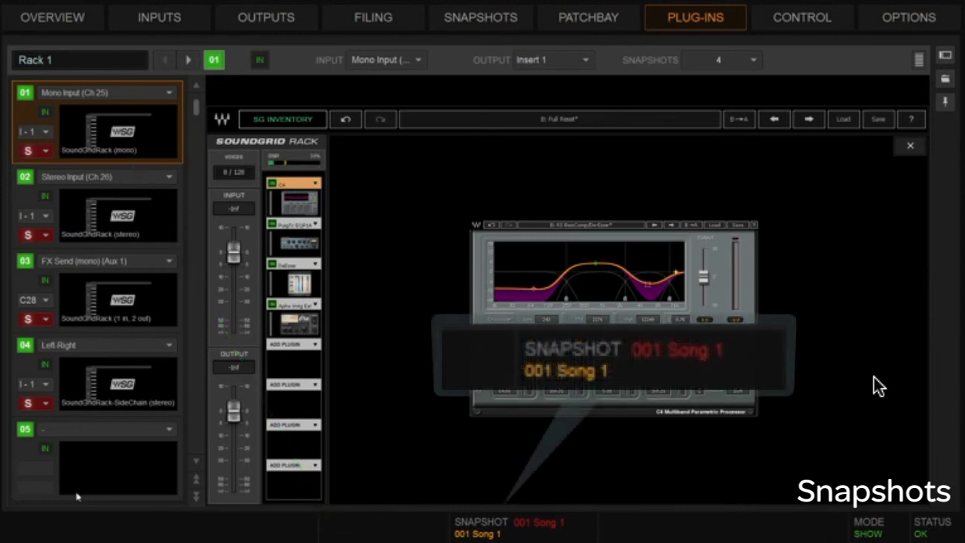
Display the Rack 1 plug-ins and recall the cued Song 3 snapshot from there.
key(ctrl+bracketright)
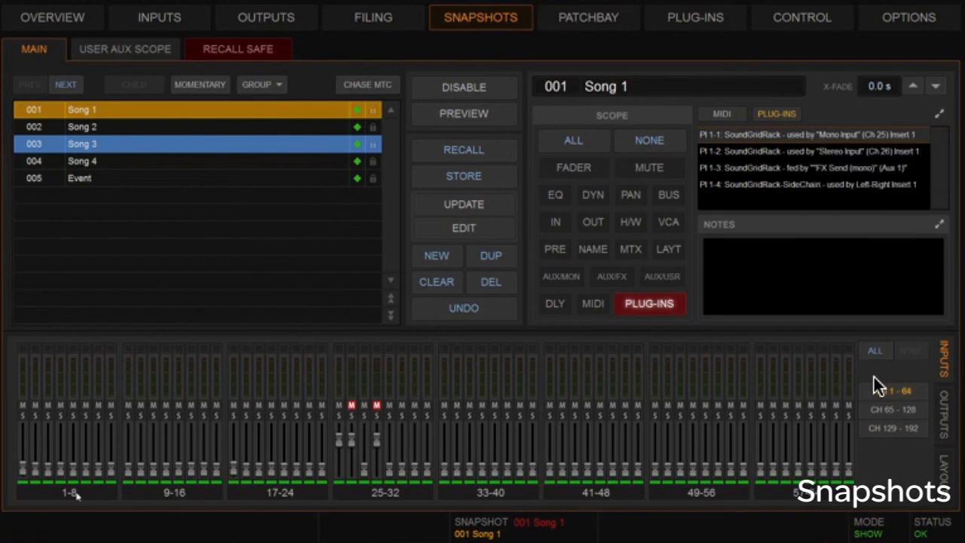
key(F7)
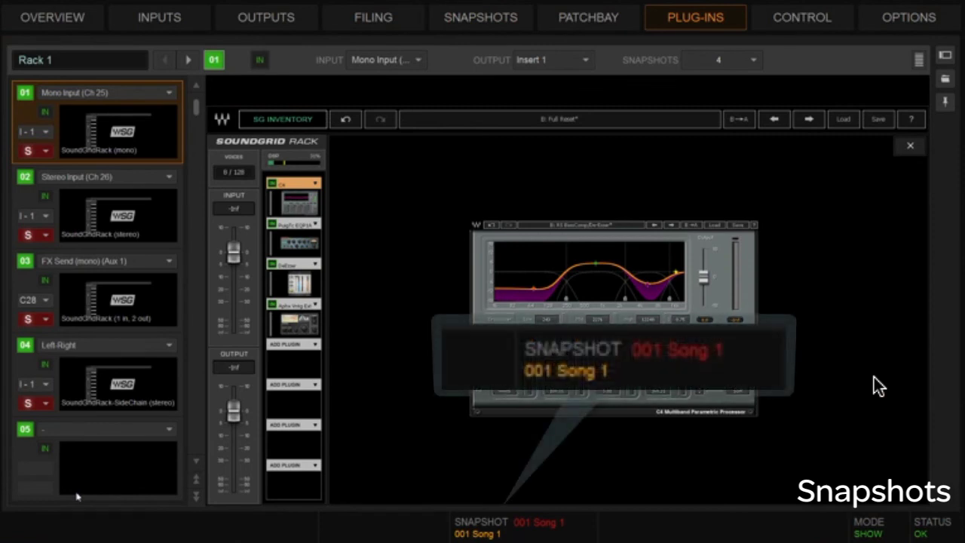
key(Down)
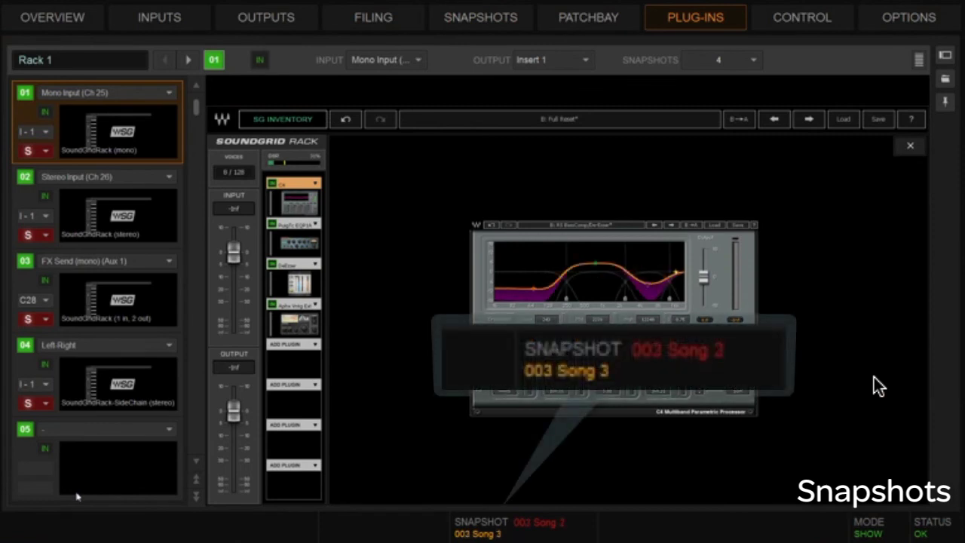